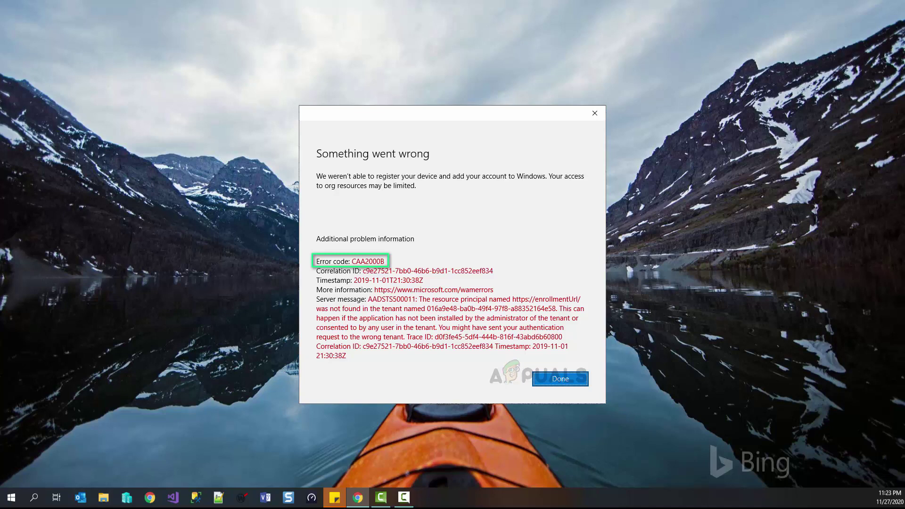
pyautogui.press('Return')
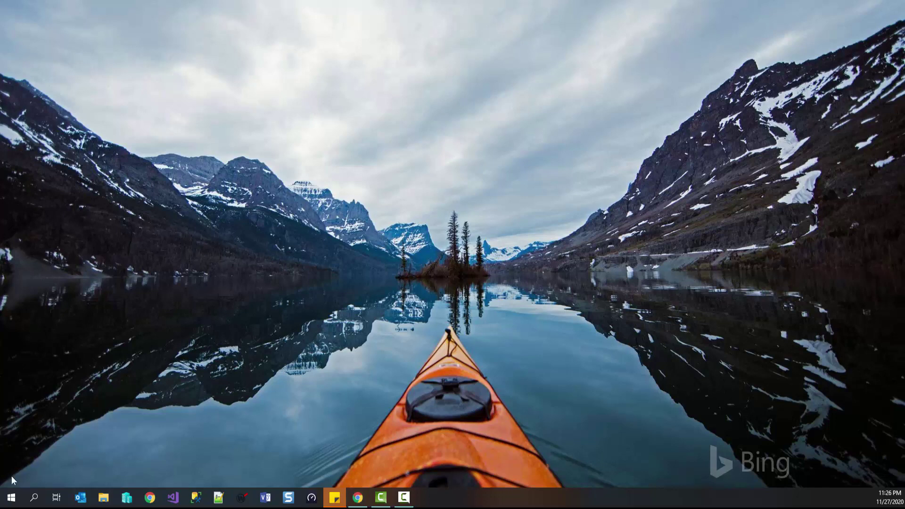
# Search Windows for Internet Options, view its advanced settings with the Internet Explorer reset option, and close without changing anything
pyautogui.click(5, 498)
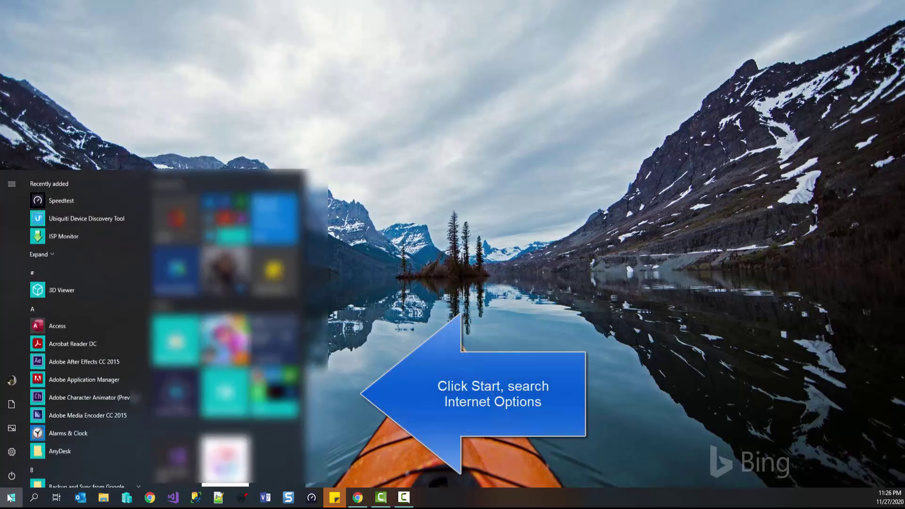
pyautogui.write('interne')
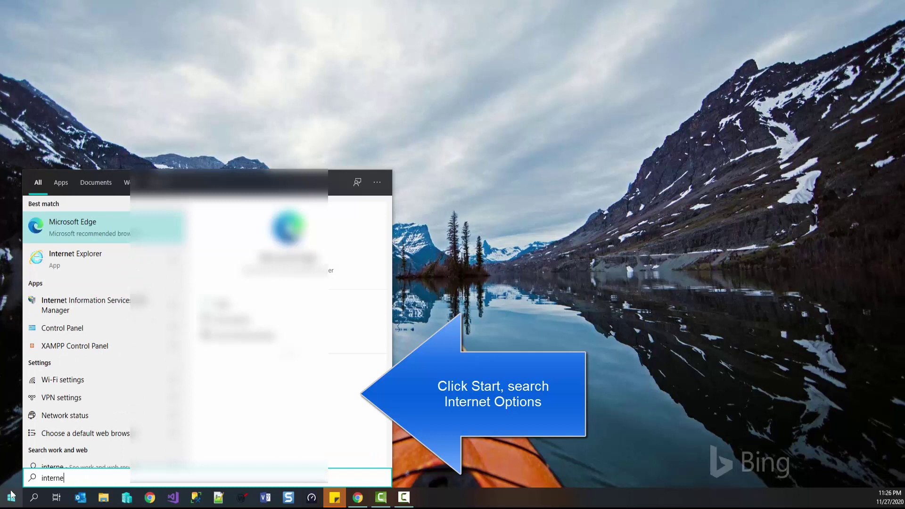
pyautogui.write('t optio')
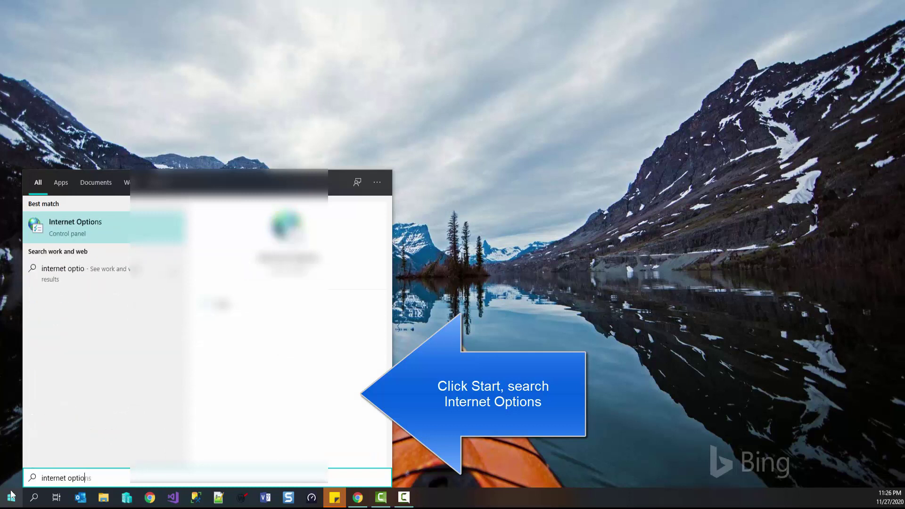
pyautogui.click(96, 238)
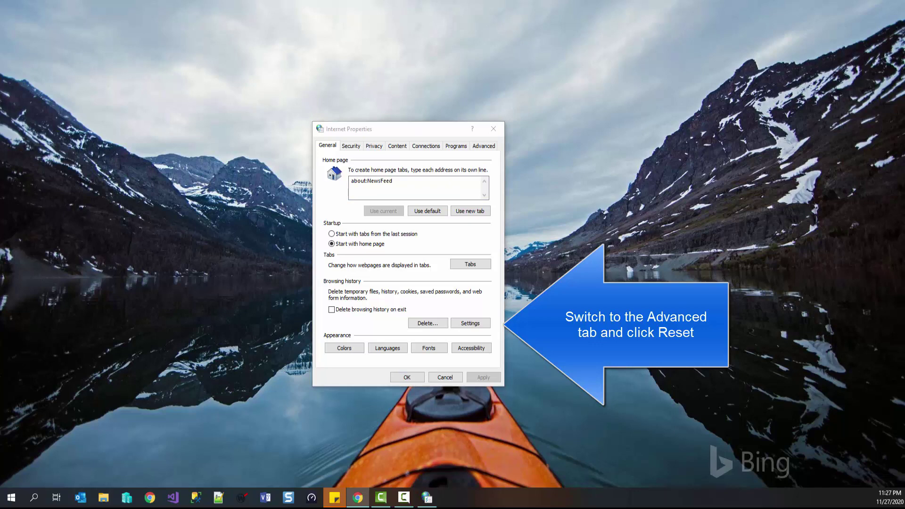
pyautogui.click(485, 146)
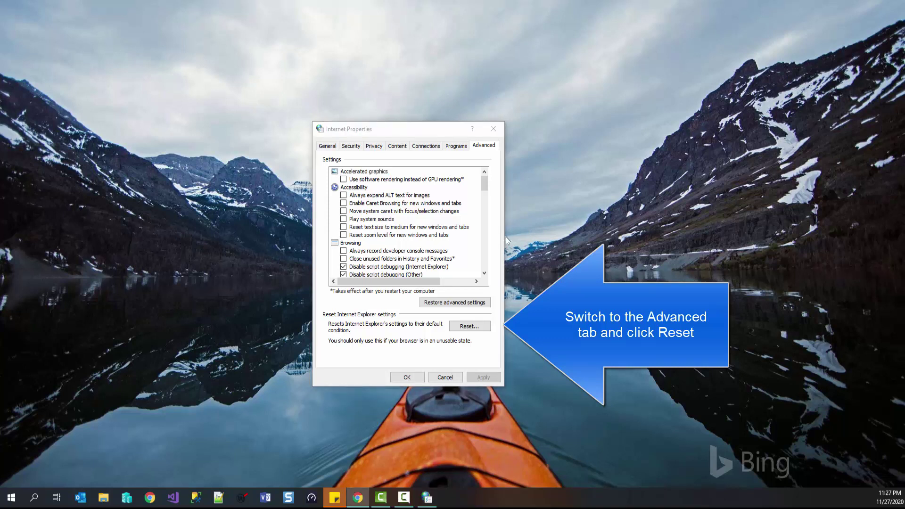
pyautogui.click(442, 376)
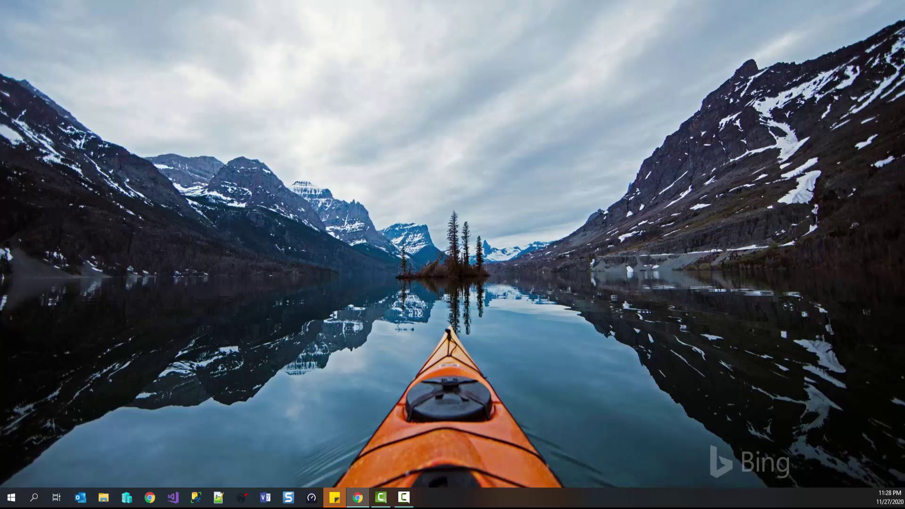
# Open Task Manager and sort the process list by name
pyautogui.rightClick(453, 502)
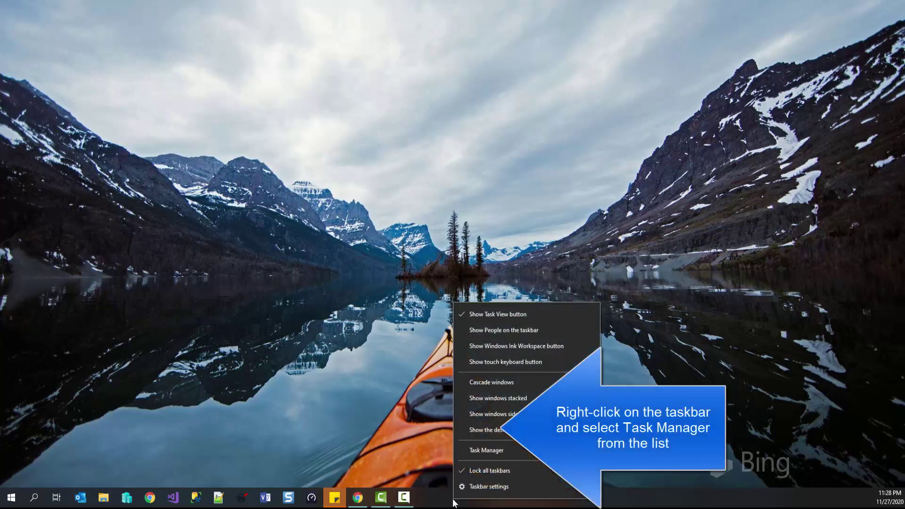
pyautogui.click(511, 452)
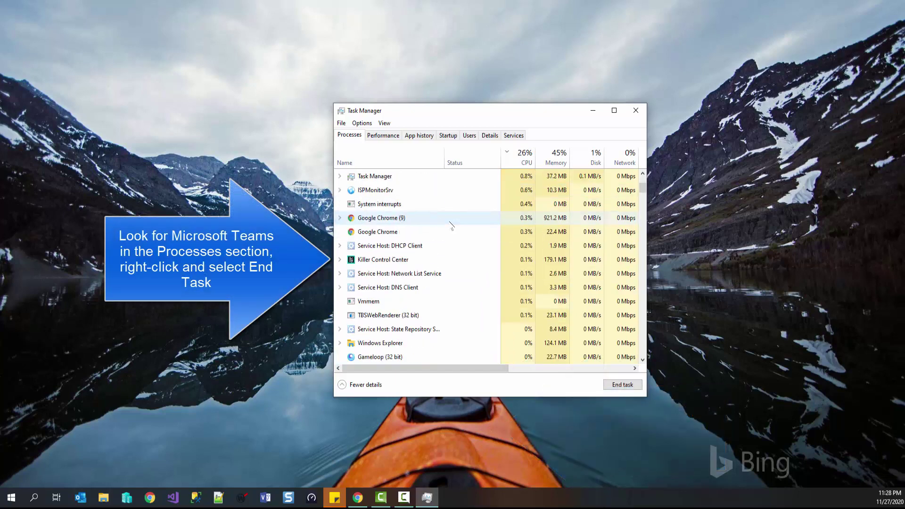
pyautogui.scroll(-1, 452, 225)
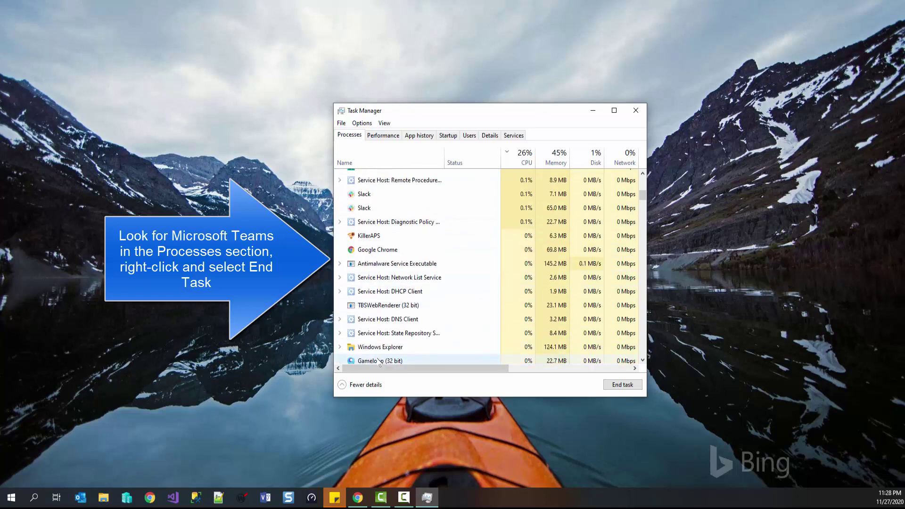
pyautogui.rightClick(380, 363)
pyautogui.click(420, 278)
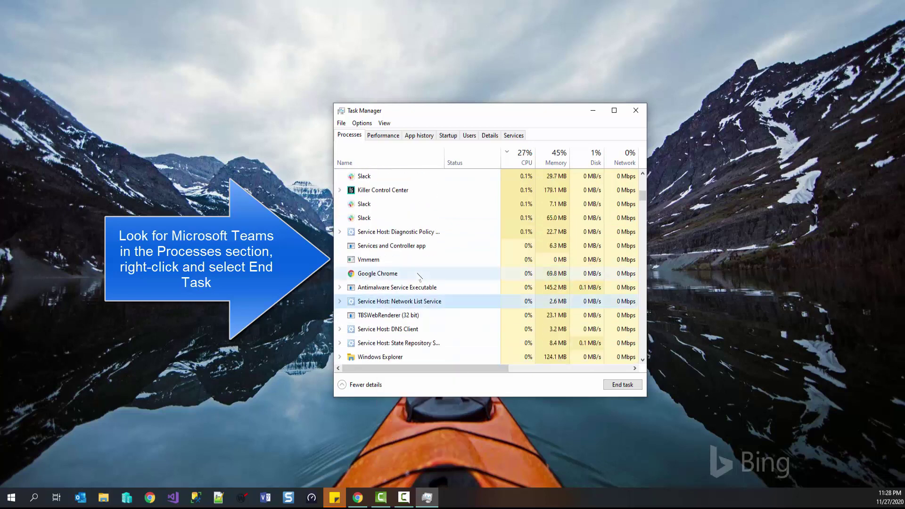
pyautogui.rightClick(382, 342)
pyautogui.click(389, 329)
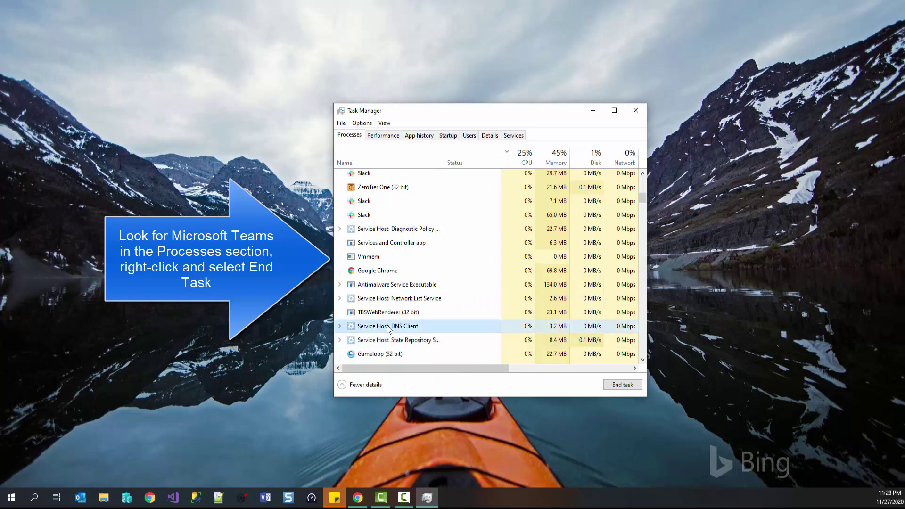
pyautogui.scroll(2, 390, 330)
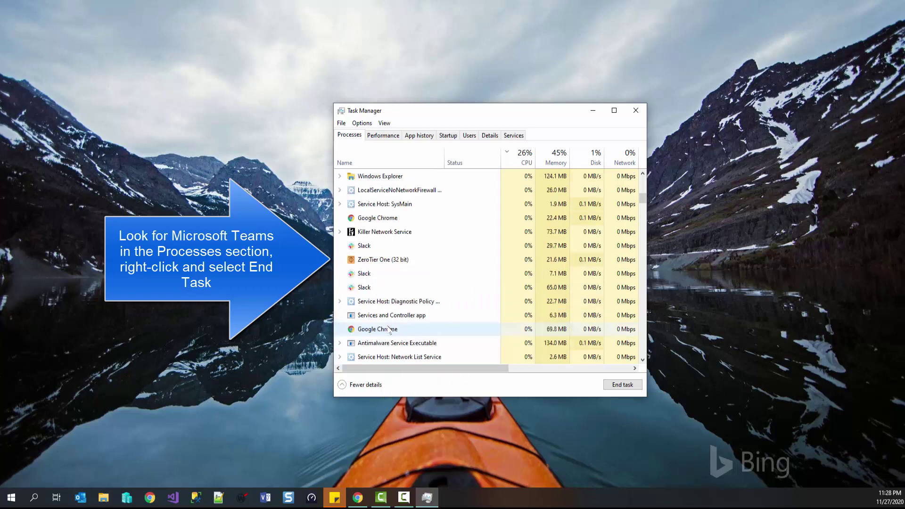
pyautogui.click(406, 158)
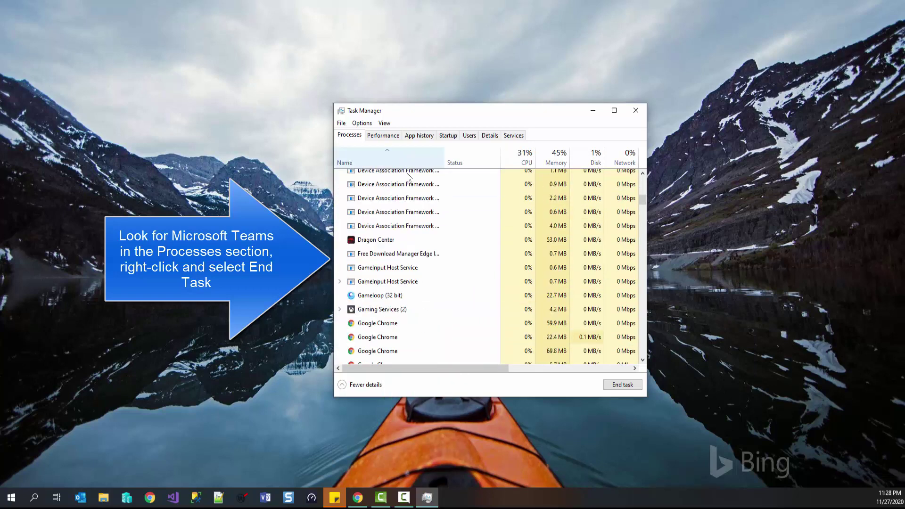
# Look through the name-sorted process list for the Microsoft Teams entry
pyautogui.scroll(-4, 404, 250)
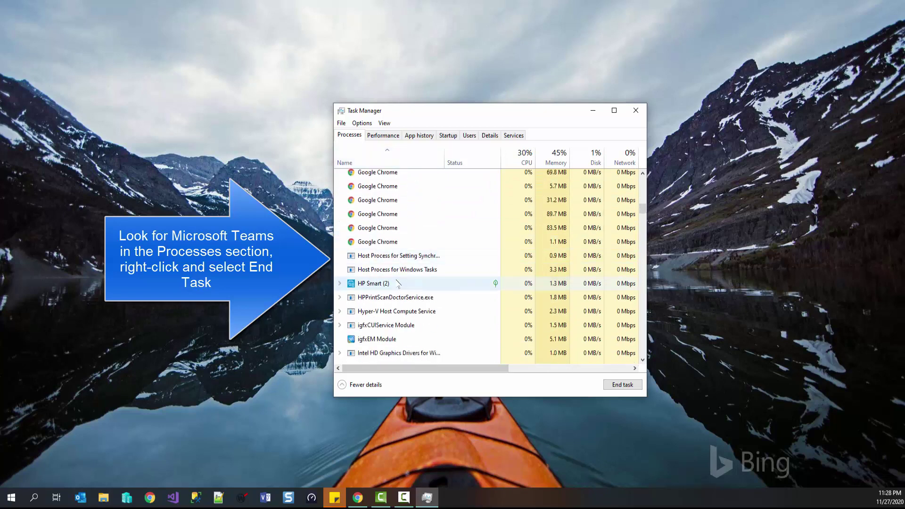
pyautogui.scroll(-5, 400, 282)
pyautogui.scroll(-6, 400, 282)
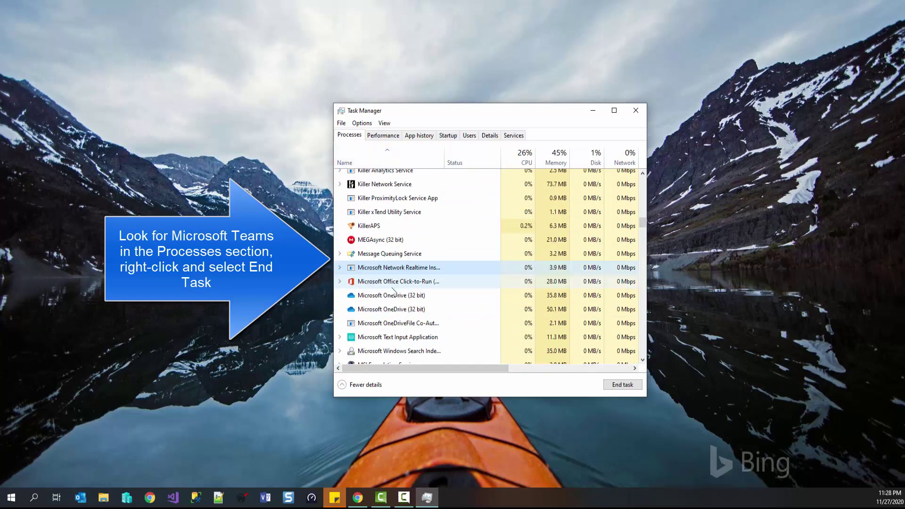
pyautogui.scroll(-4, 396, 305)
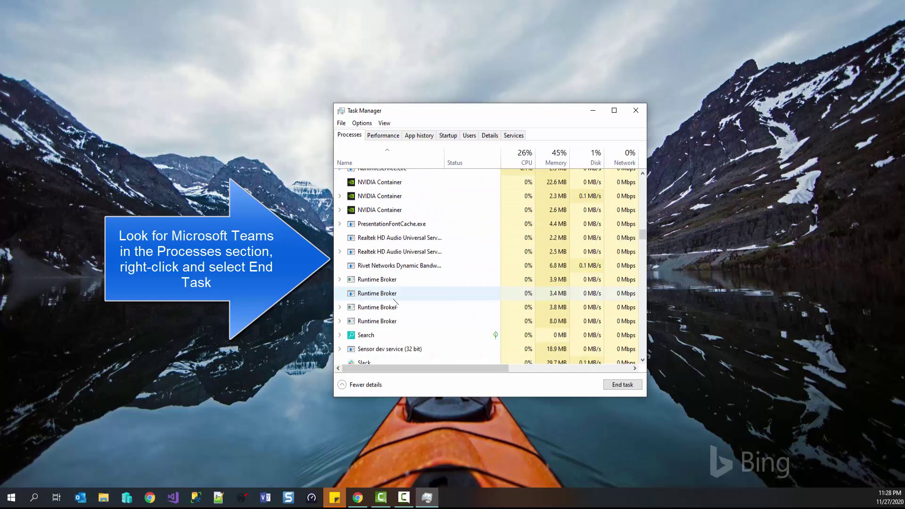
pyautogui.scroll(5, 396, 304)
pyautogui.scroll(2, 396, 306)
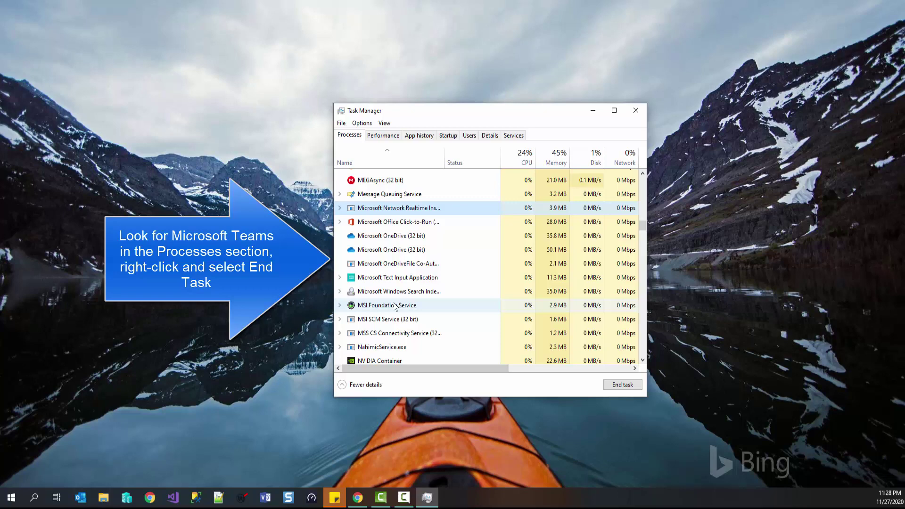
pyautogui.scroll(1, 396, 307)
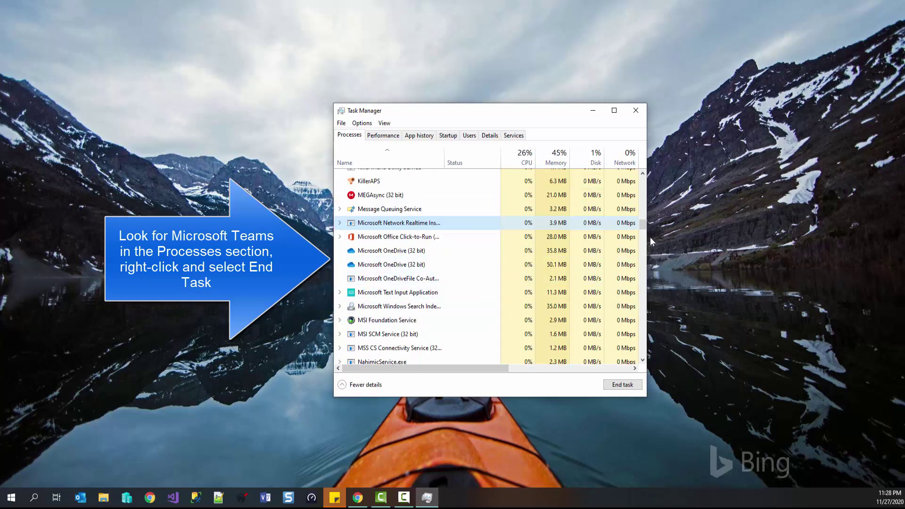
pyautogui.moveTo(642, 226); pyautogui.dragTo(641, 170)
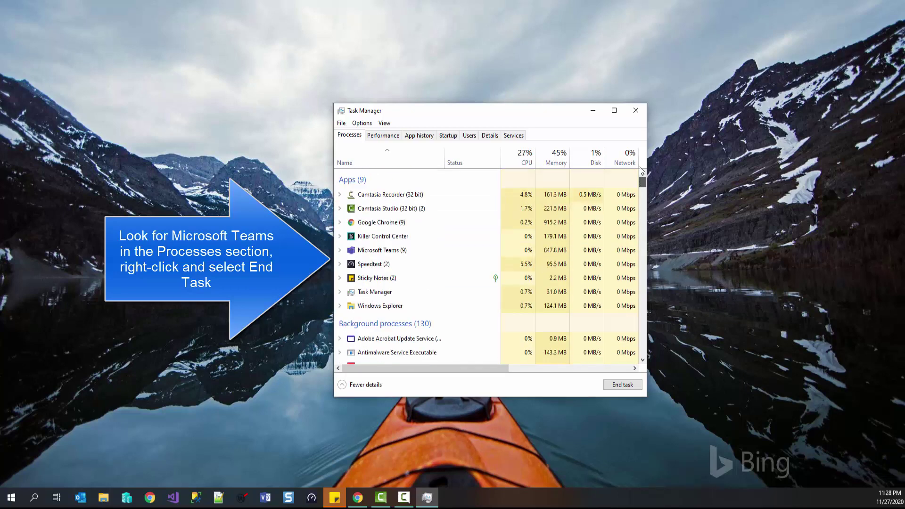
# End the Microsoft Teams task among the running apps and close Task Manager
pyautogui.rightClick(415, 251)
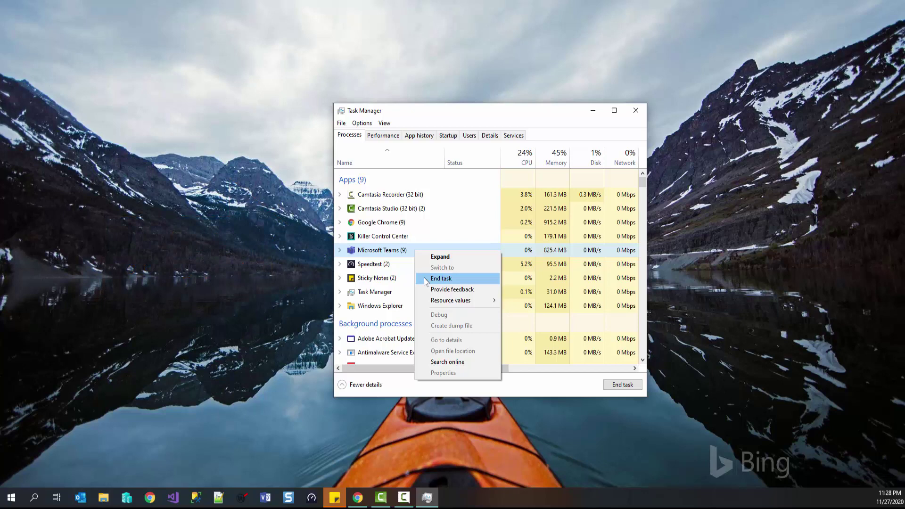
pyautogui.click(429, 278)
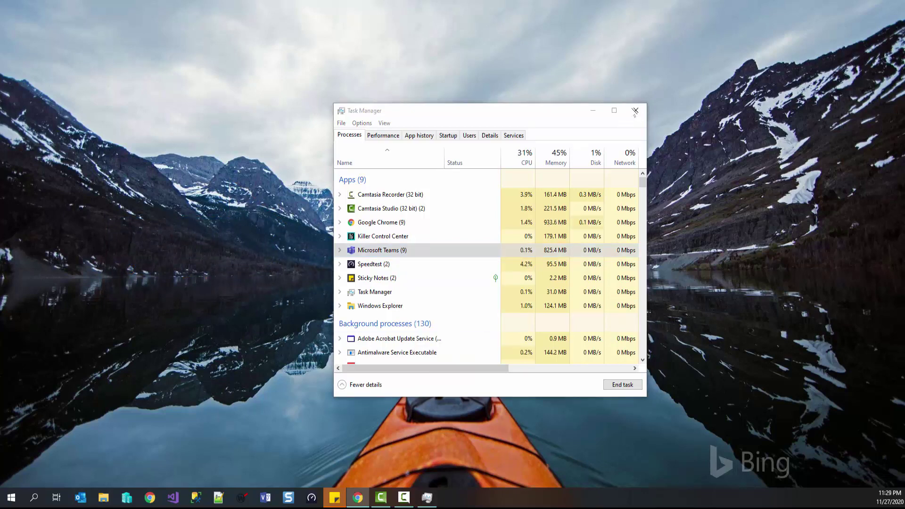
pyautogui.click(633, 110)
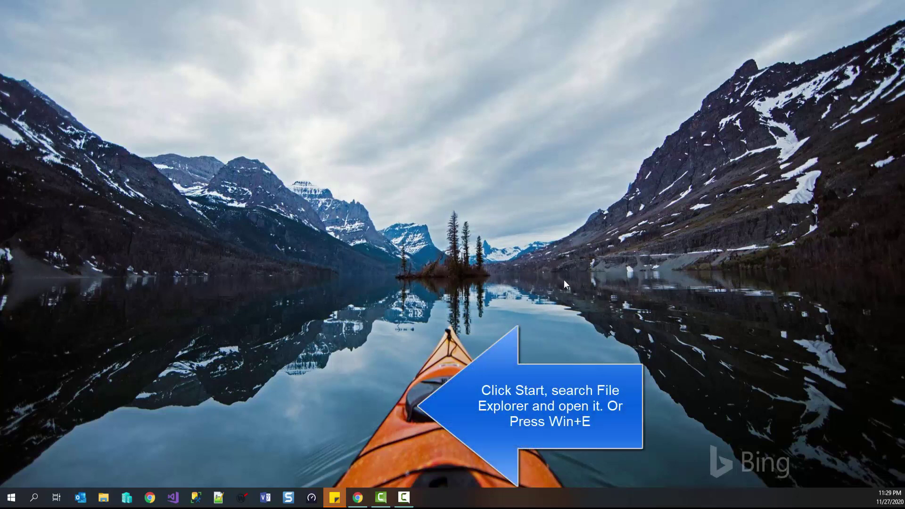
# Open a File Explorer window and go to the folder %appdata%\Microsoft\teams\Cache
pyautogui.press('super+e')
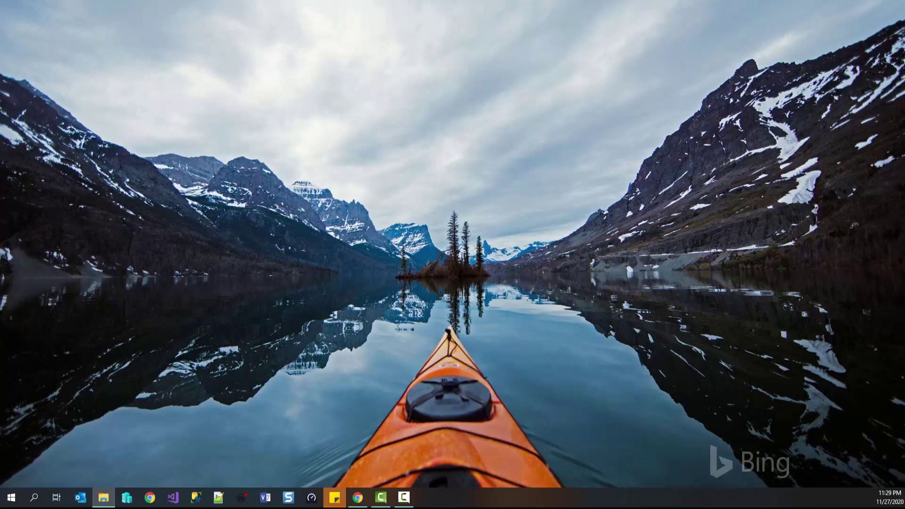
pyautogui.moveTo(730, 103); pyautogui.dragTo(443, 101)
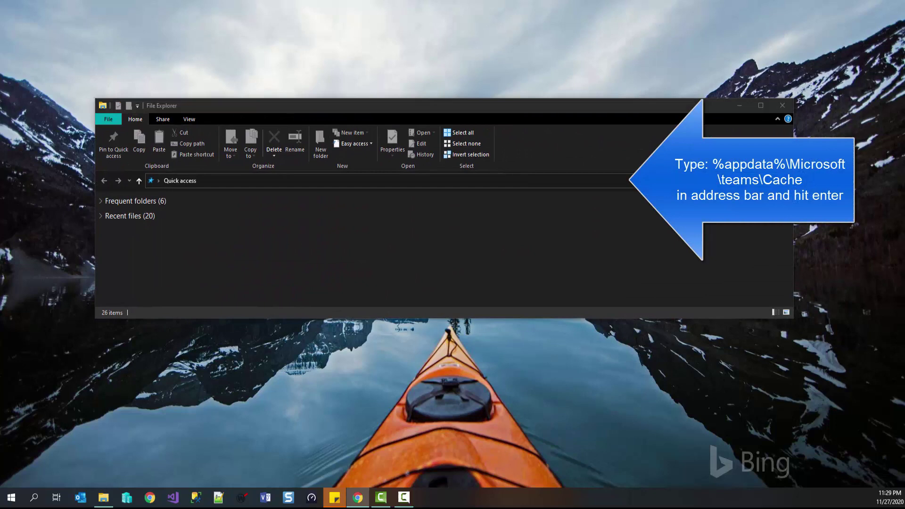
pyautogui.click(298, 181)
pyautogui.write('%appdata%\\Microsoft\\teams\\Cache')
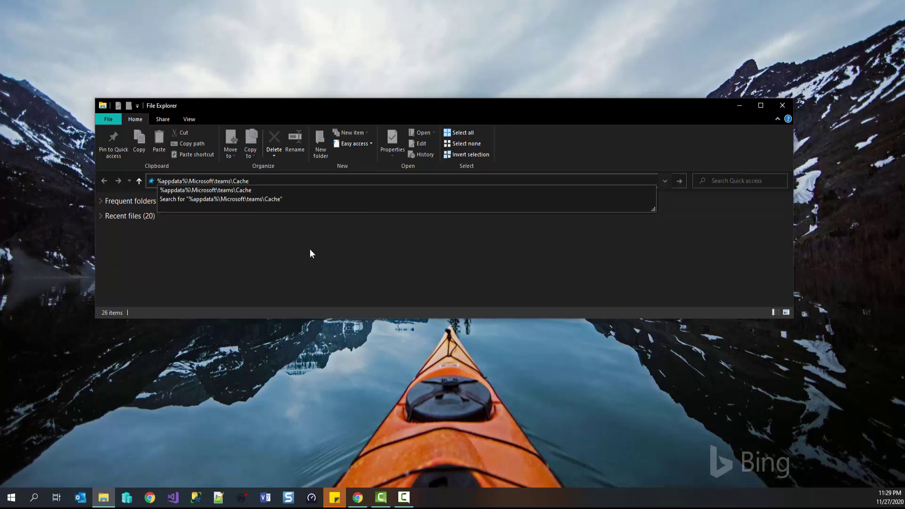
pyautogui.press('Return')
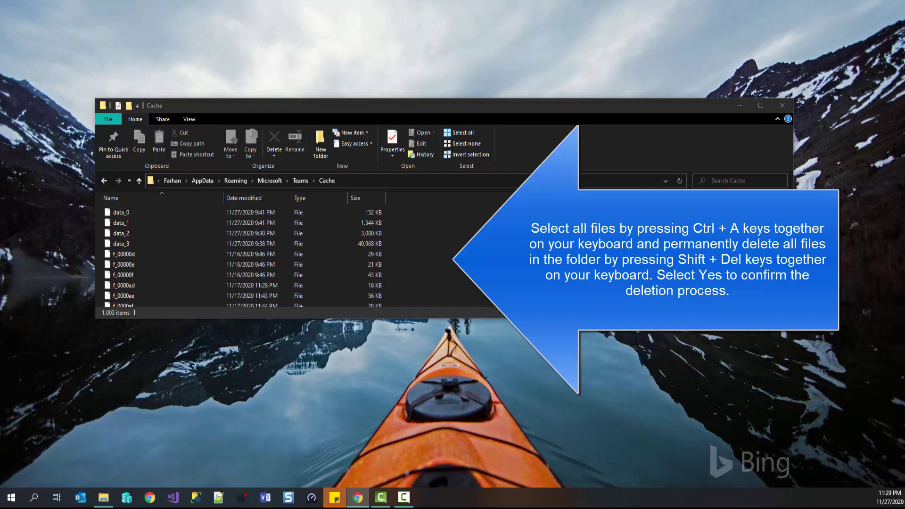
# Try to permanently delete all files in the Teams Cache folder, and close the File Explorer window
pyautogui.hotkey('alt', 'Tab')
pyautogui.hotkey('ctrl', 'a')
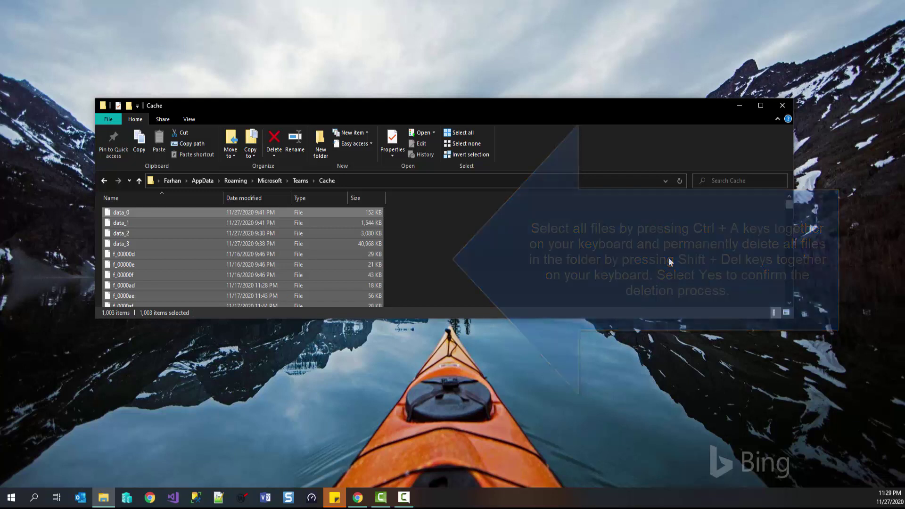
pyautogui.hotkey('shift', 'Delete')
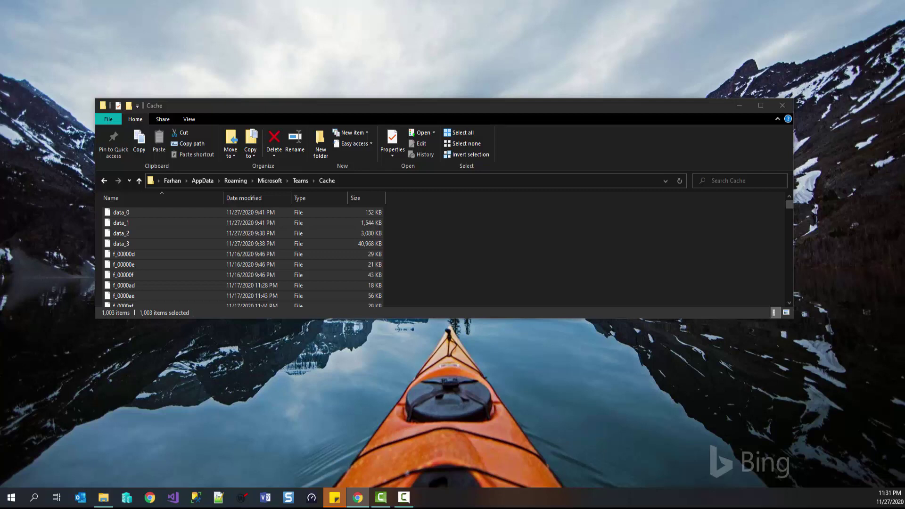
pyautogui.click(782, 104)
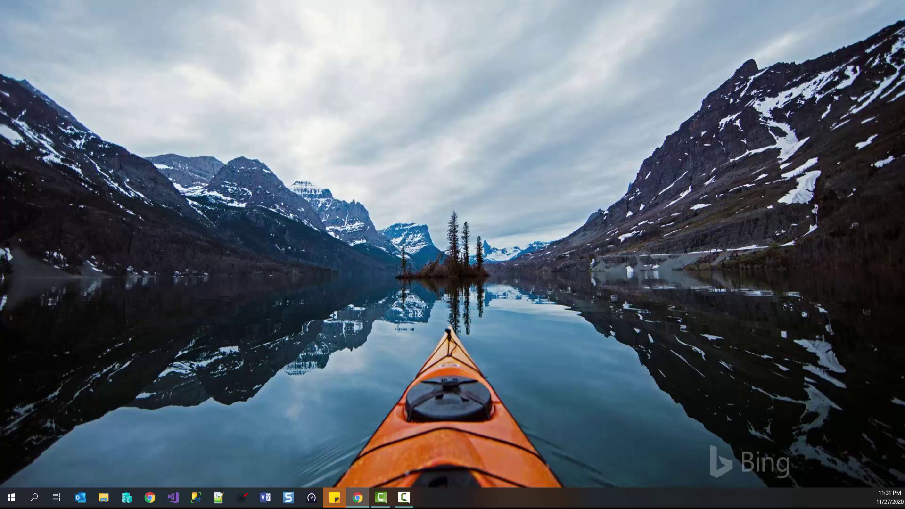
# Check the running apps for Microsoft Teams in Task Manager and close it again
pyautogui.rightClick(457, 498)
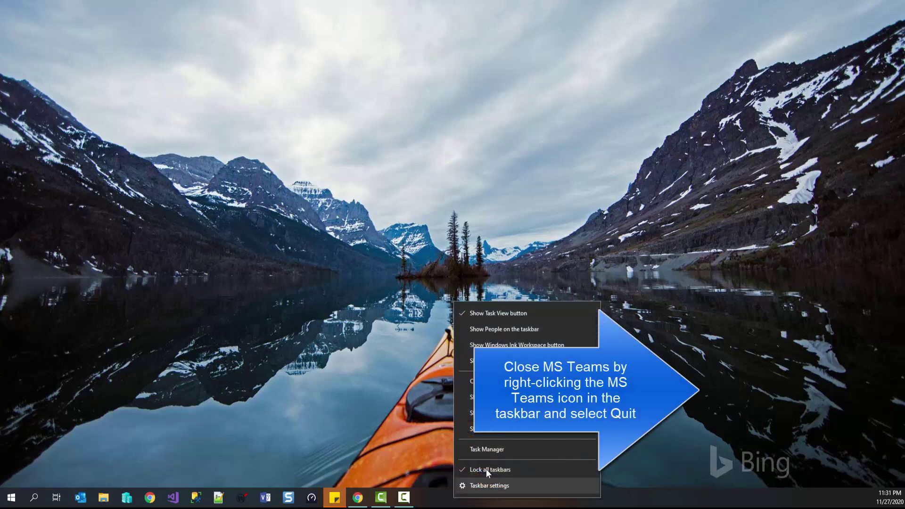
pyautogui.click(502, 451)
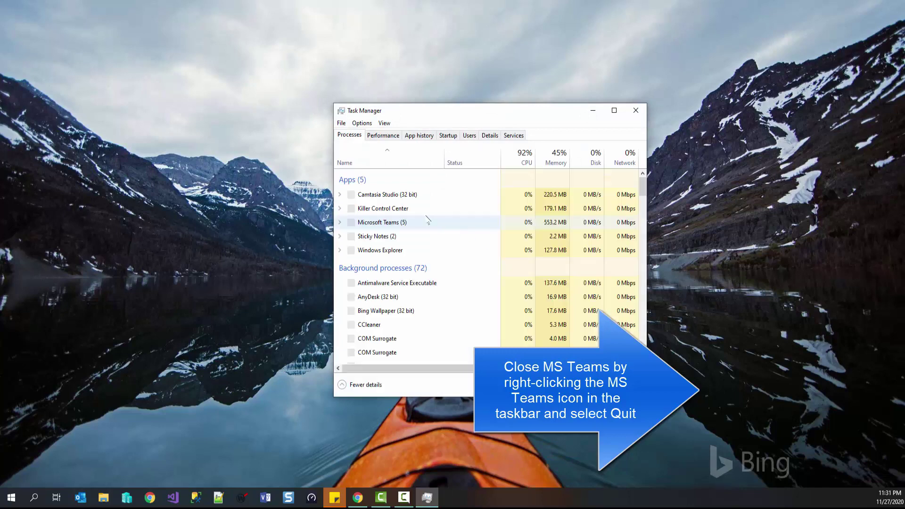
pyautogui.click(635, 110)
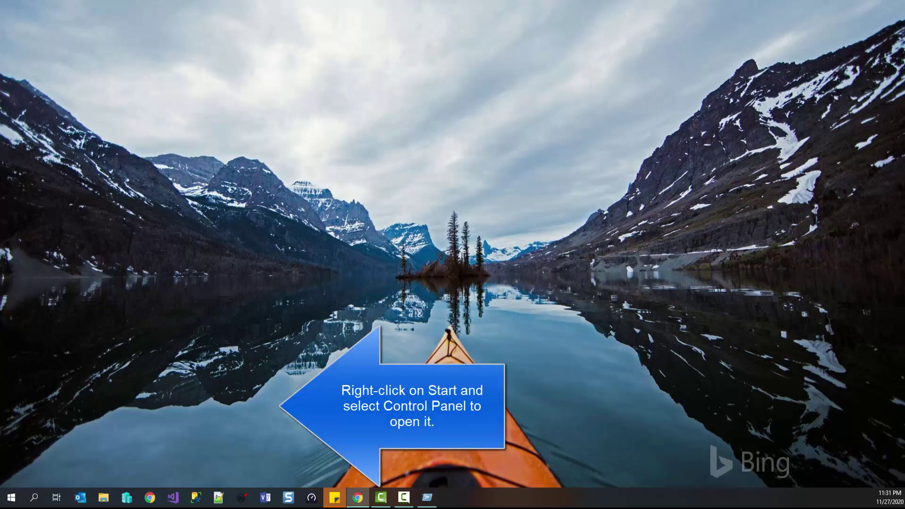
# Open the installed programs list by running appwiz.cpl, and move its window fully into view
pyautogui.press('super+r')
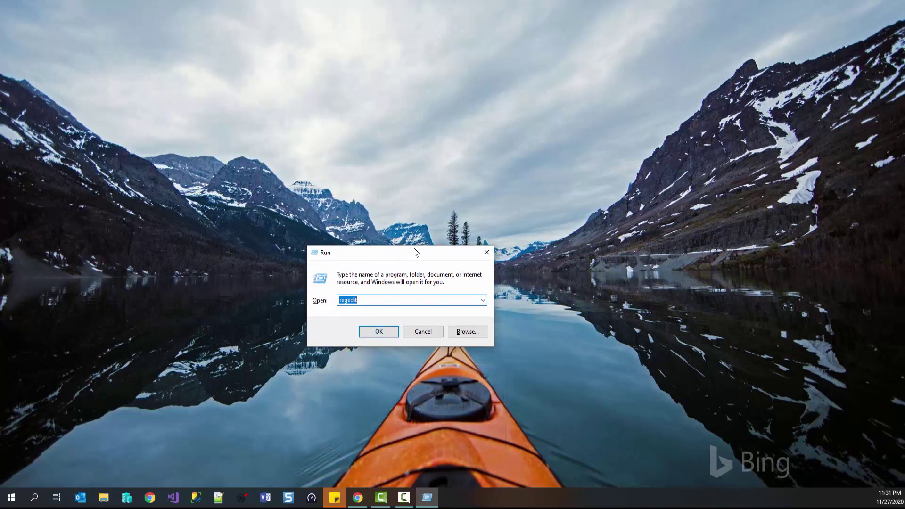
pyautogui.write('appwiz.cp')
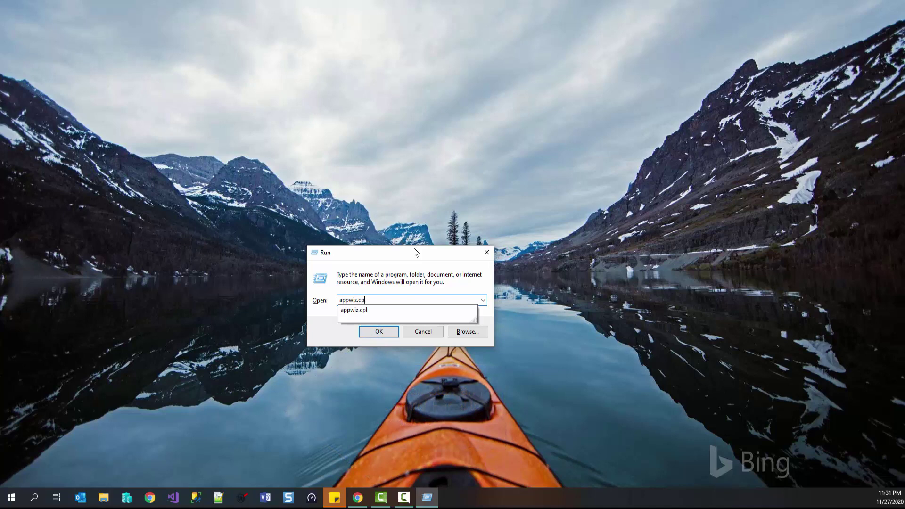
pyautogui.write('l')
pyautogui.press('Return')
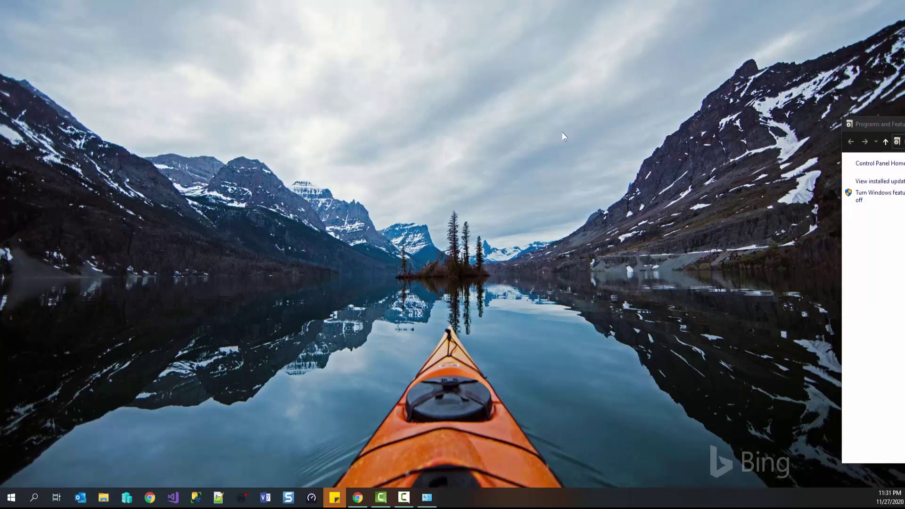
pyautogui.moveTo(902, 124); pyautogui.dragTo(612, 92)
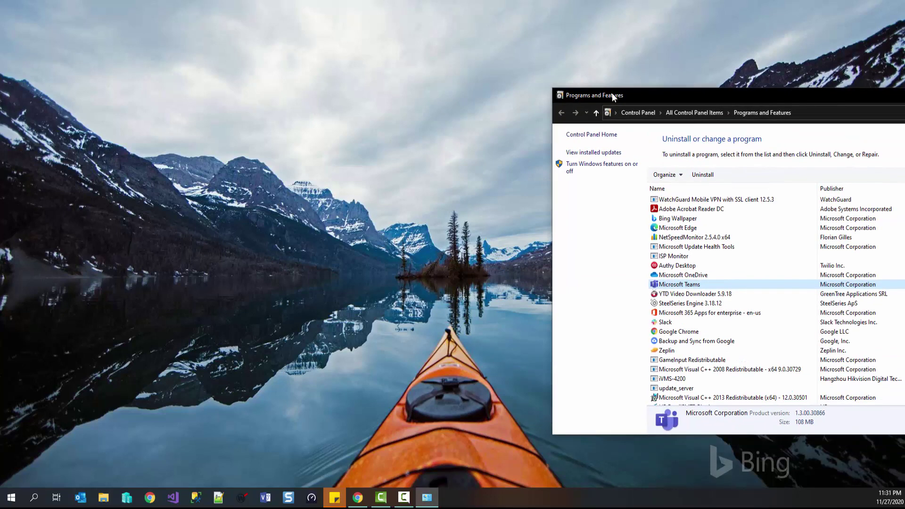
# Bring up the uninstall option for Microsoft Teams without running it, and close the Programs and Features window
pyautogui.rightClick(674, 285)
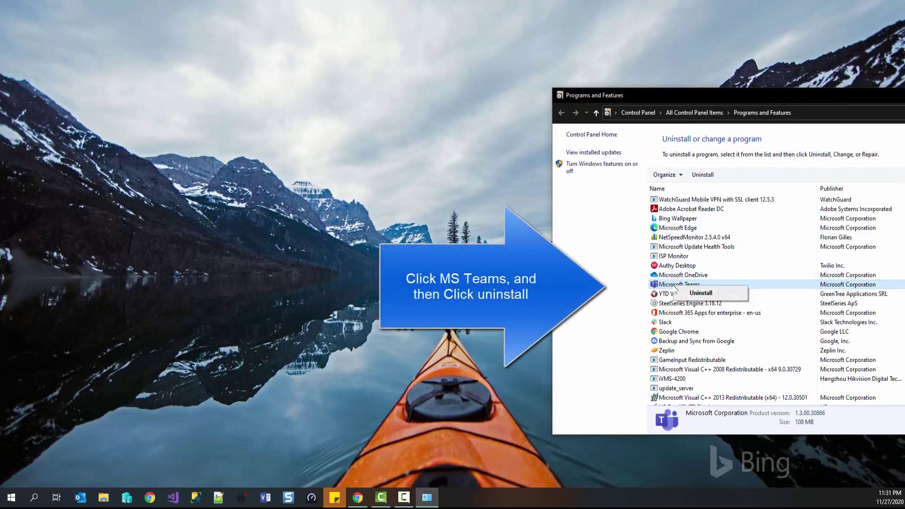
pyautogui.click(560, 98)
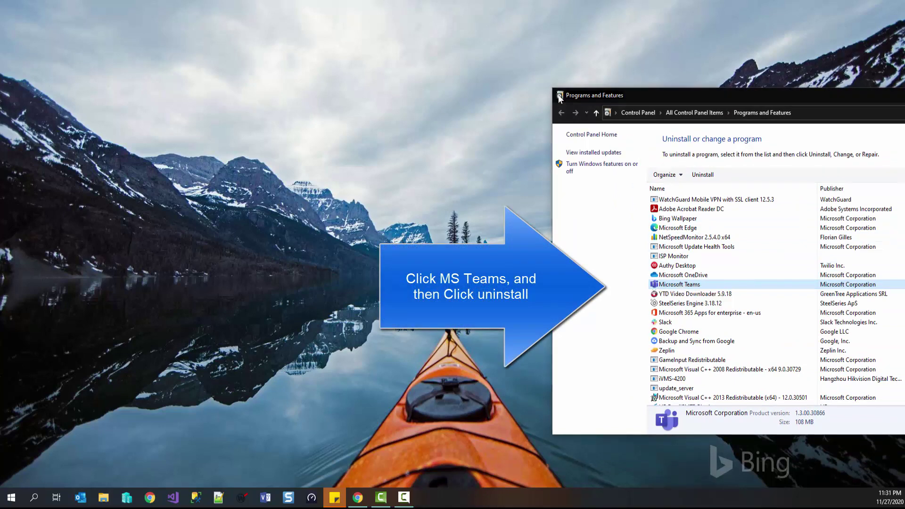
pyautogui.doubleClick(560, 97)
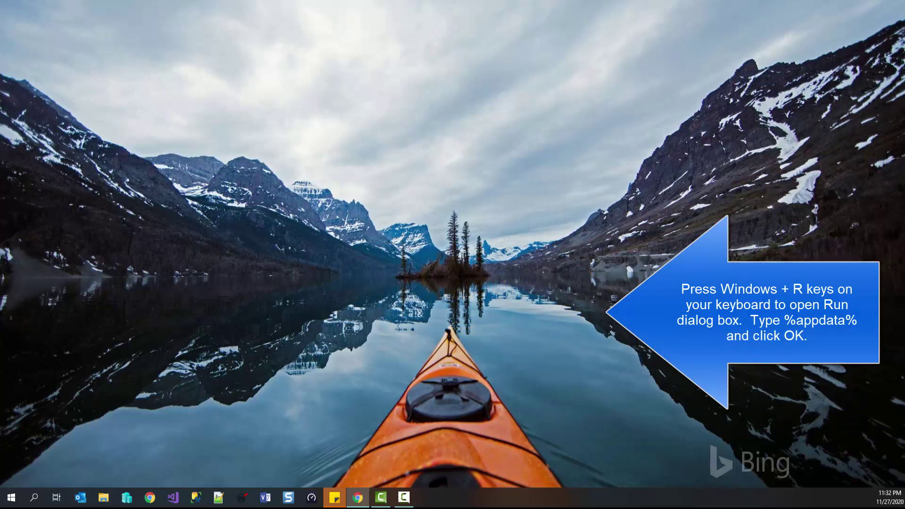
# Open the %appdata% folder from the Run dialog and select the Teams folder in it
pyautogui.press('super+r')
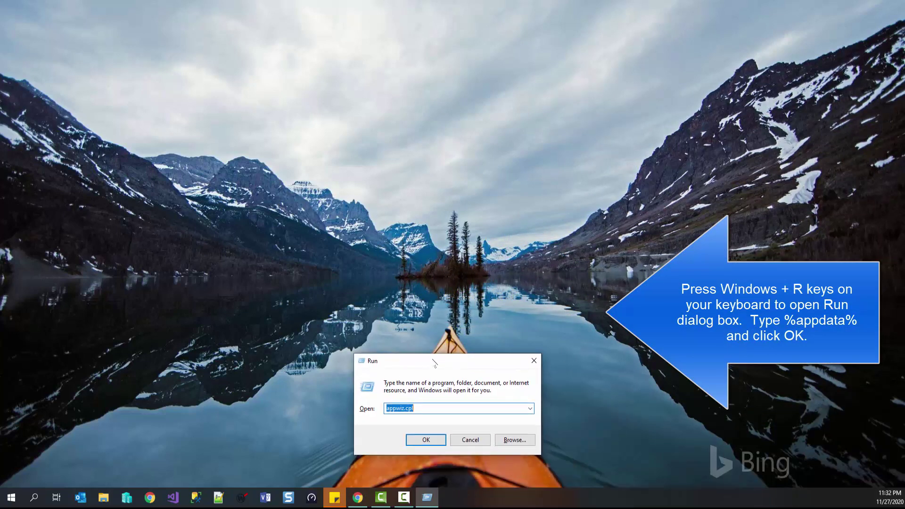
pyautogui.write('%a')
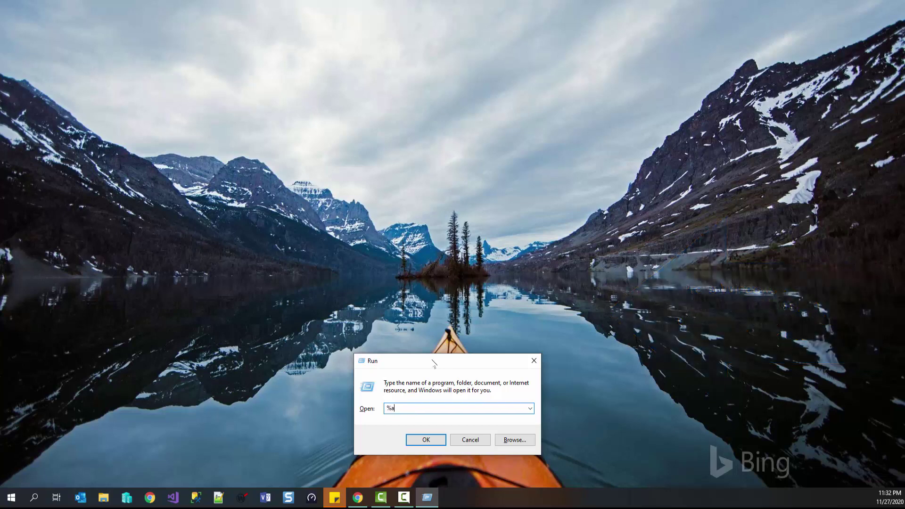
pyautogui.write('ppdata%')
pyautogui.press('Return')
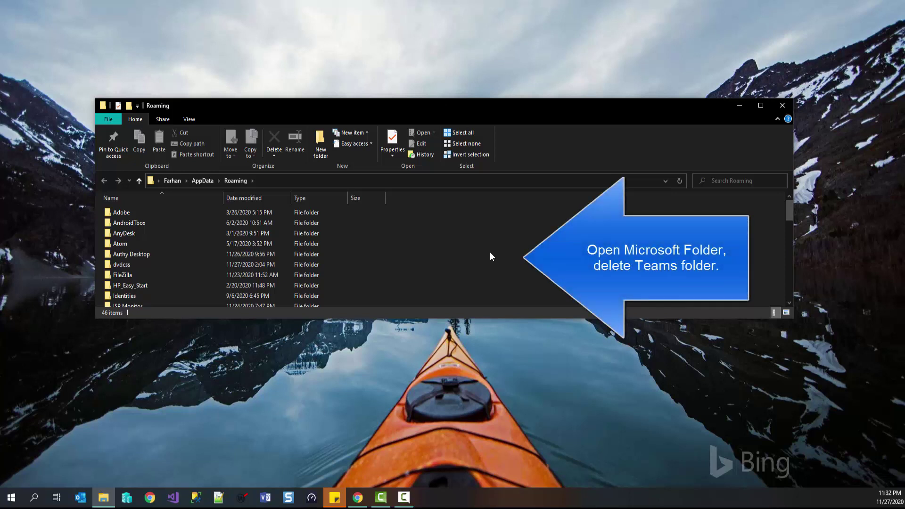
pyautogui.hotkey('alt', 'Tab')
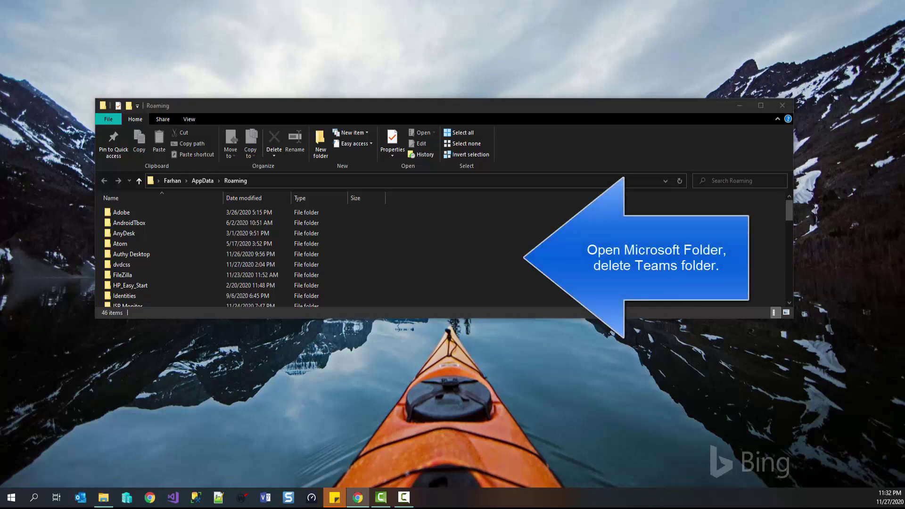
pyautogui.click(284, 265)
pyautogui.write('teams')
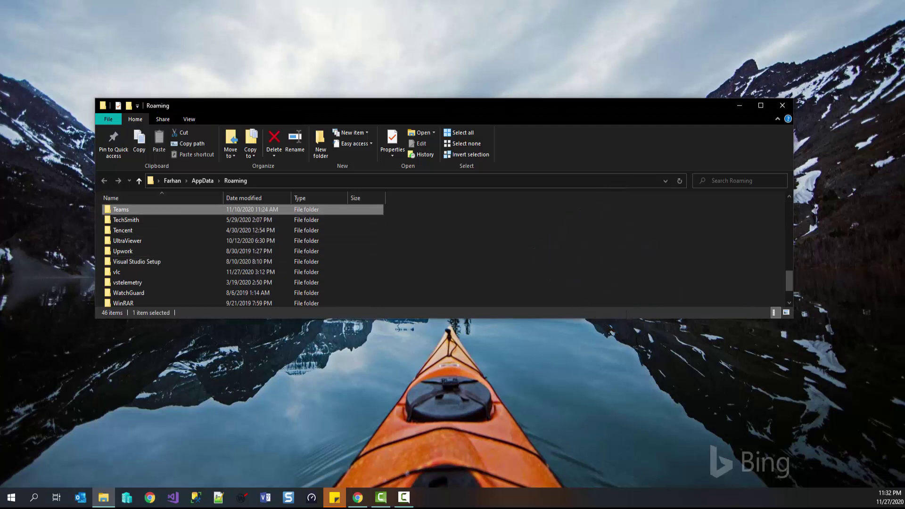
pyautogui.hotkey('alt', 'Tab')
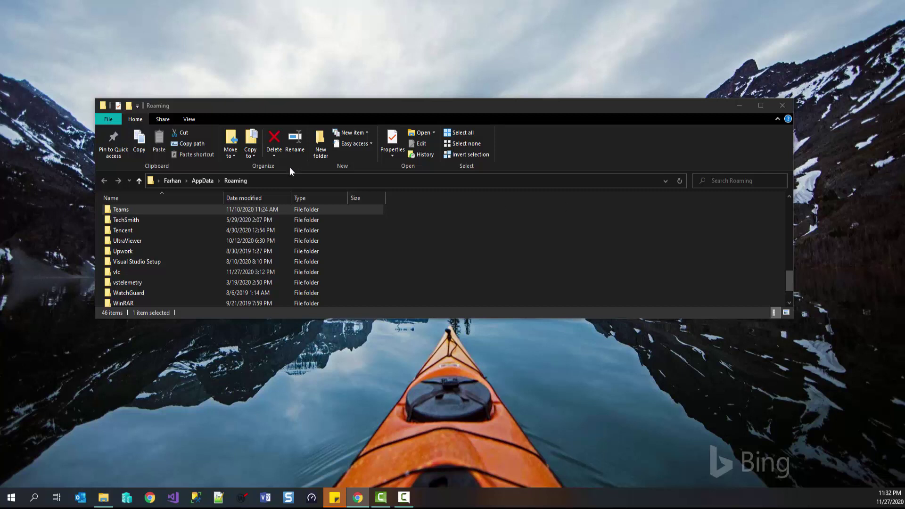
# Go to the %programdata% folder in the same File Explorer window
pyautogui.click(308, 180)
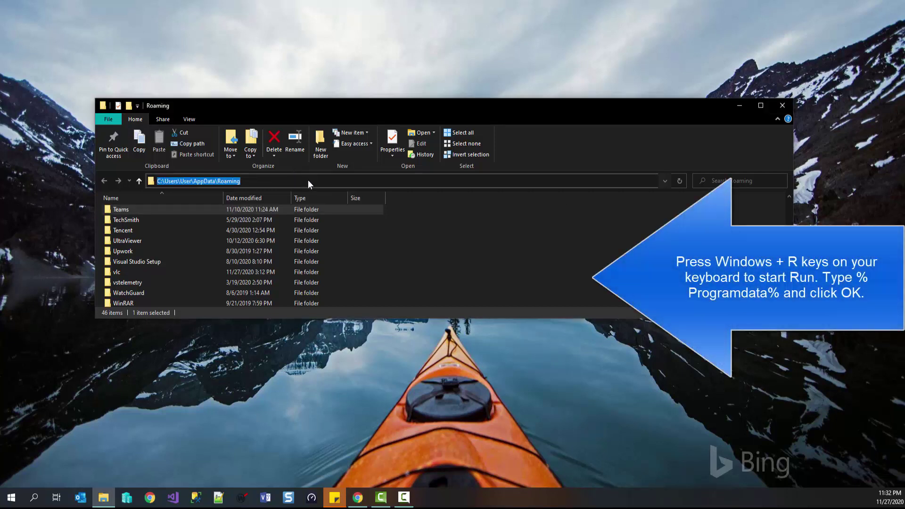
pyautogui.write('%prog')
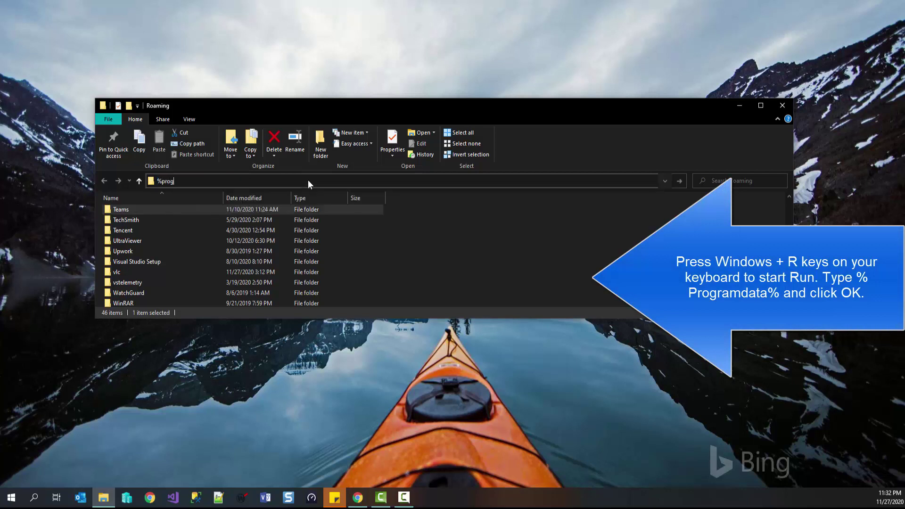
pyautogui.write('ramdata%')
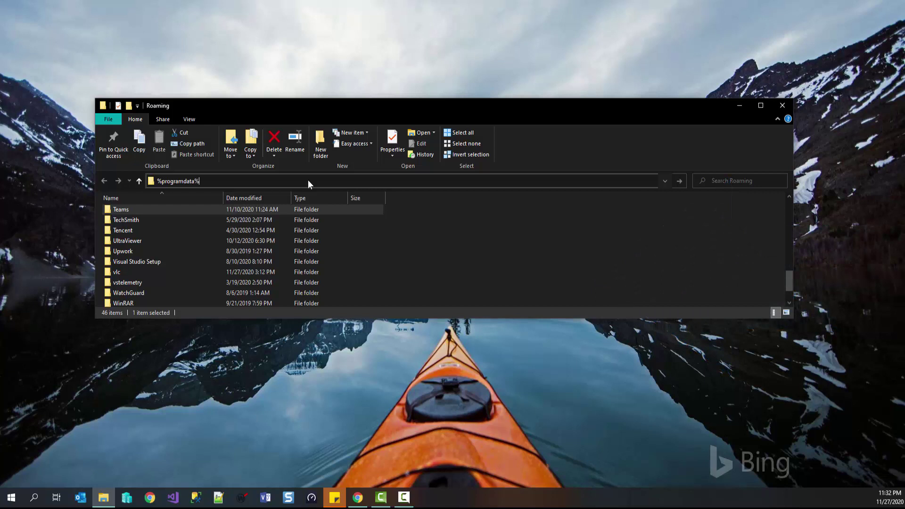
pyautogui.press('Return')
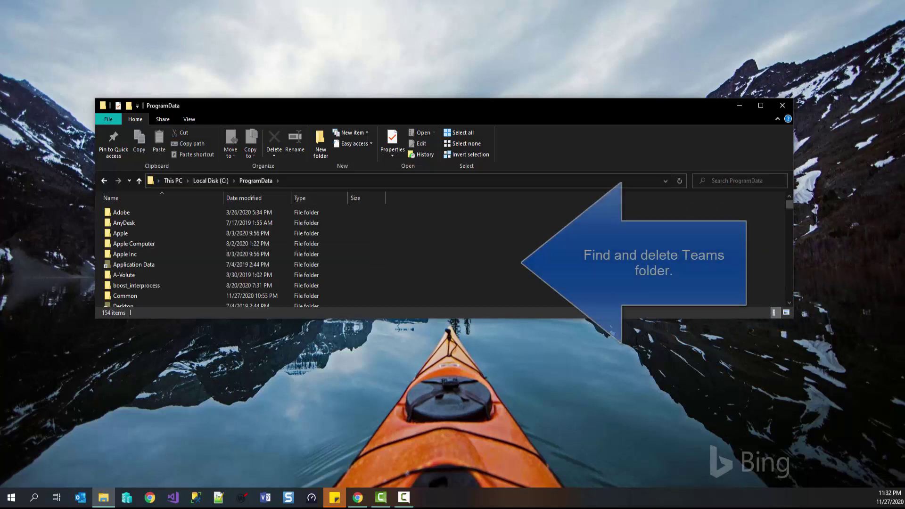
# Open the Microsoft folder inside ProgramData and look through its subfolders for a Teams folder
pyautogui.scroll(-8, 283, 255)
pyautogui.click(198, 272)
pyautogui.doubleClick(168, 209)
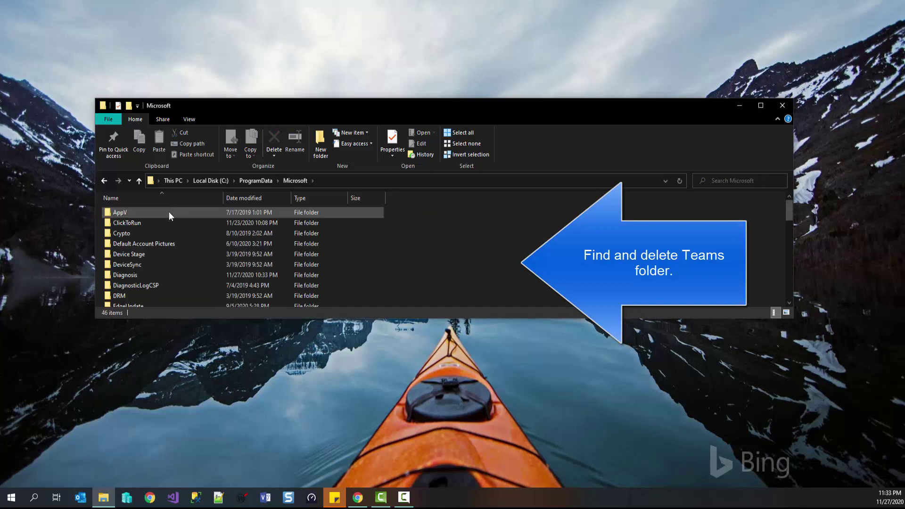
pyautogui.scroll(-3, 189, 245)
pyautogui.scroll(-4, 195, 249)
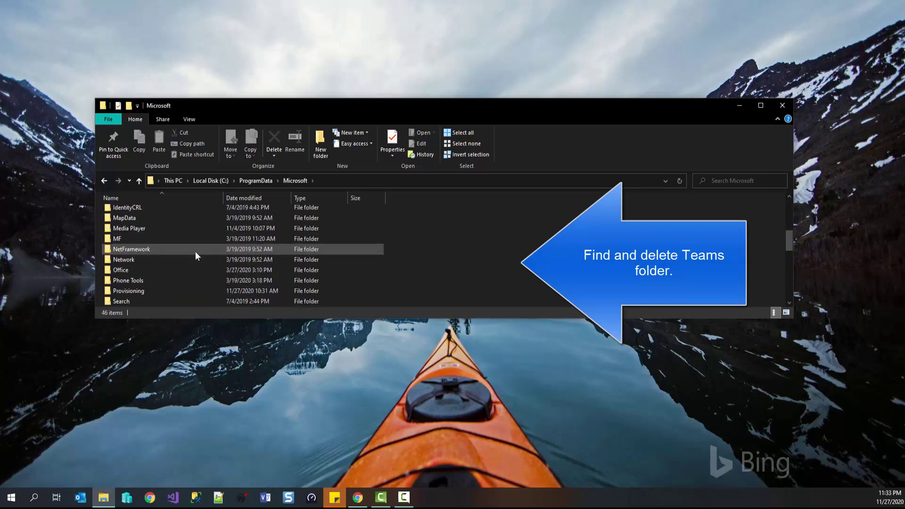
pyautogui.scroll(-2, 195, 251)
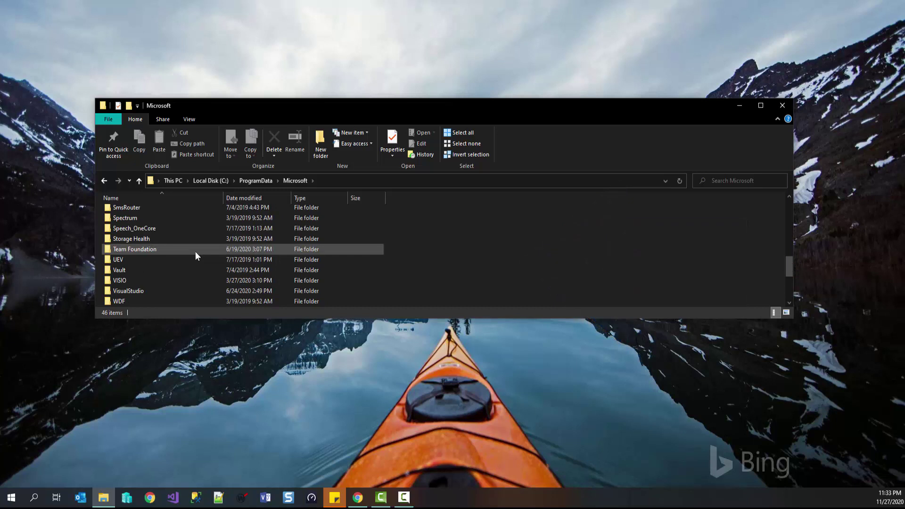
pyautogui.scroll(-1, 195, 251)
pyautogui.scroll(-3, 195, 251)
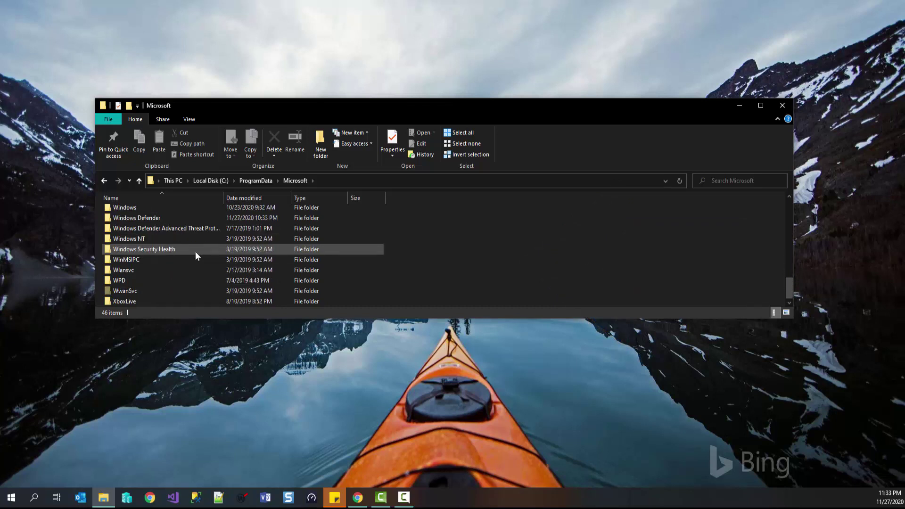
# Switch to the Chrome window with the Microsoft Teams download page and choose the desktop download
pyautogui.click(358, 498)
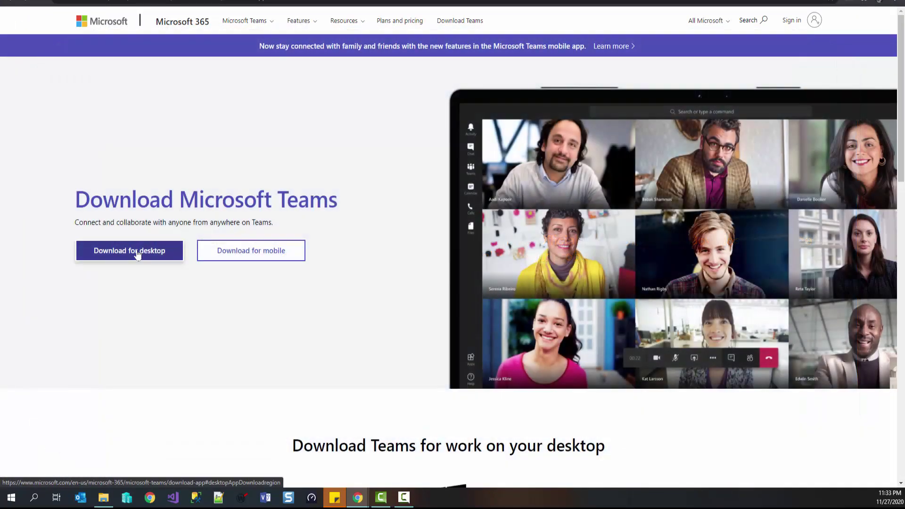
pyautogui.click(145, 257)
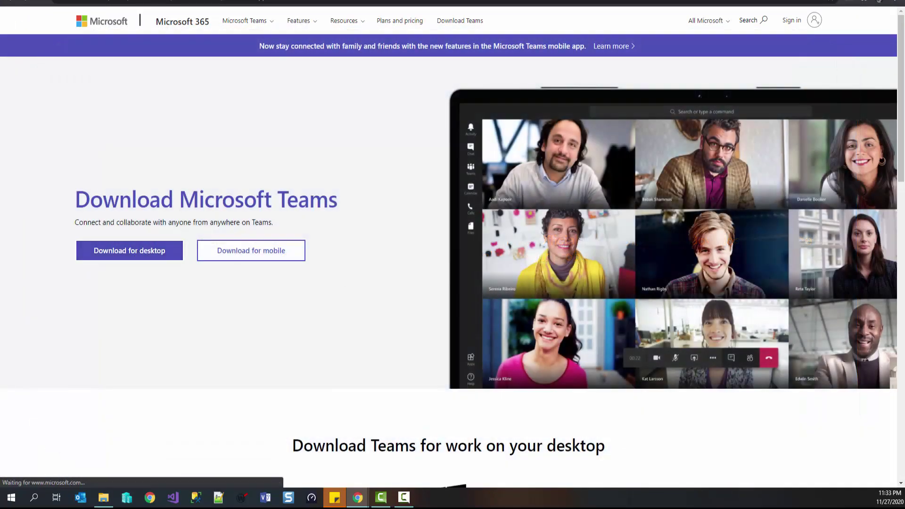